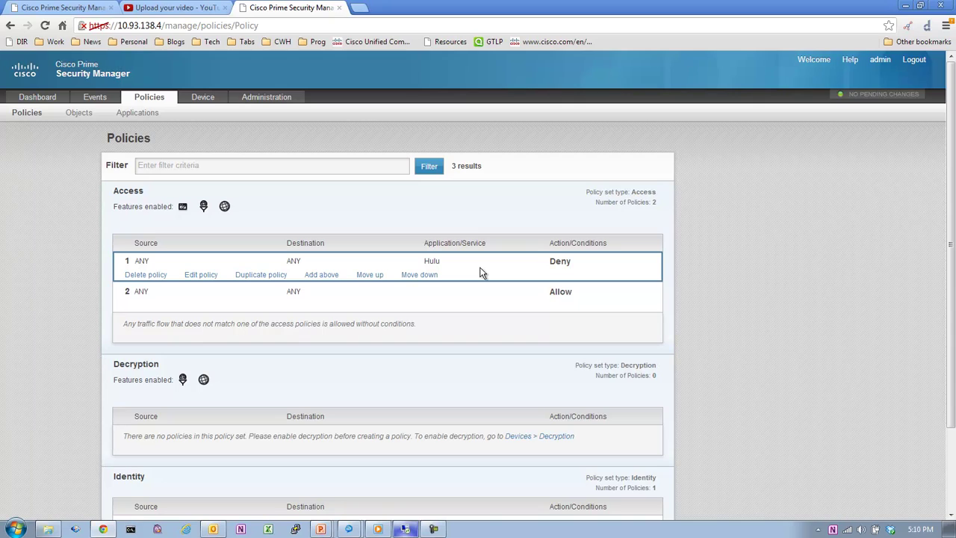
Step: On the remote Facebook, go to the News Feed, close Top Games, and open Words With Friends
{"action": "left_click", "coordinate": [405, 529]}
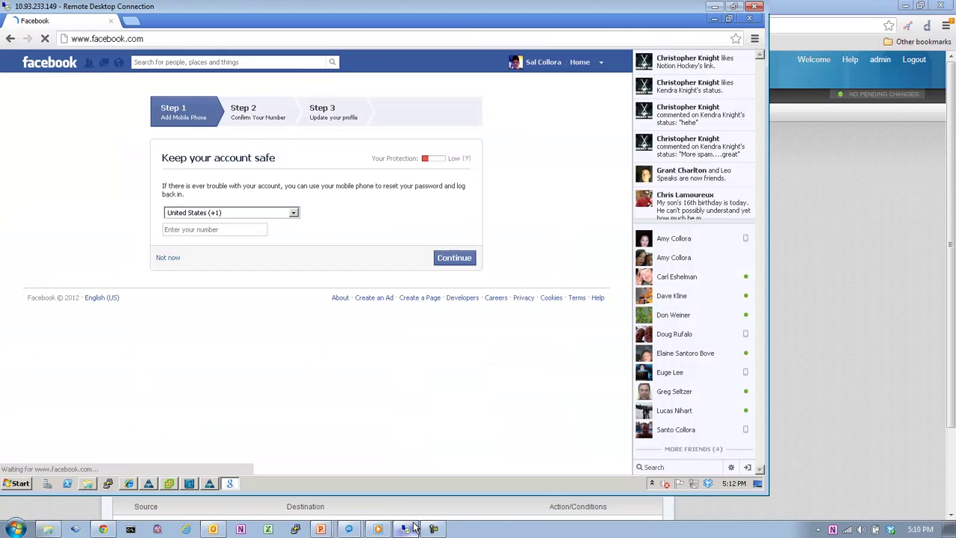
{"action": "left_click", "coordinate": [580, 62]}
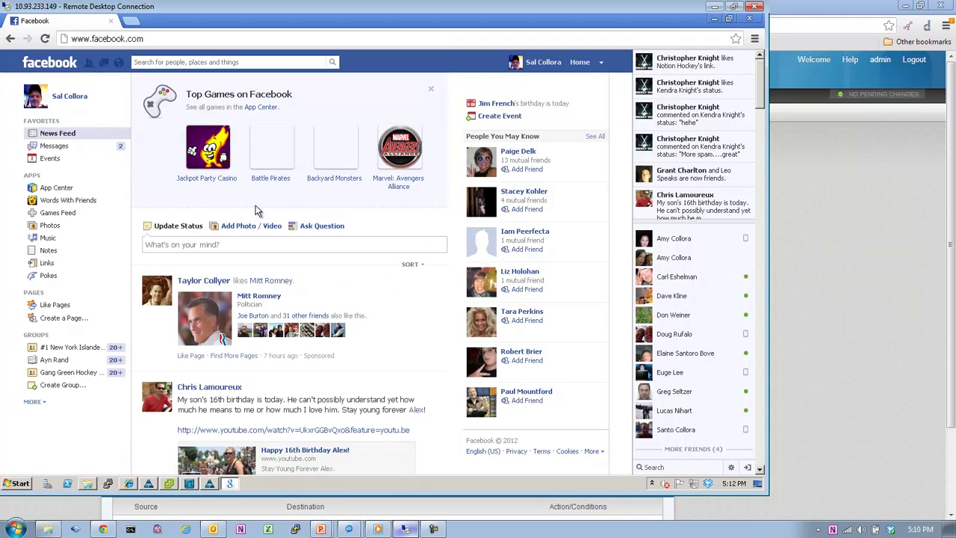
{"action": "left_click", "coordinate": [431, 88]}
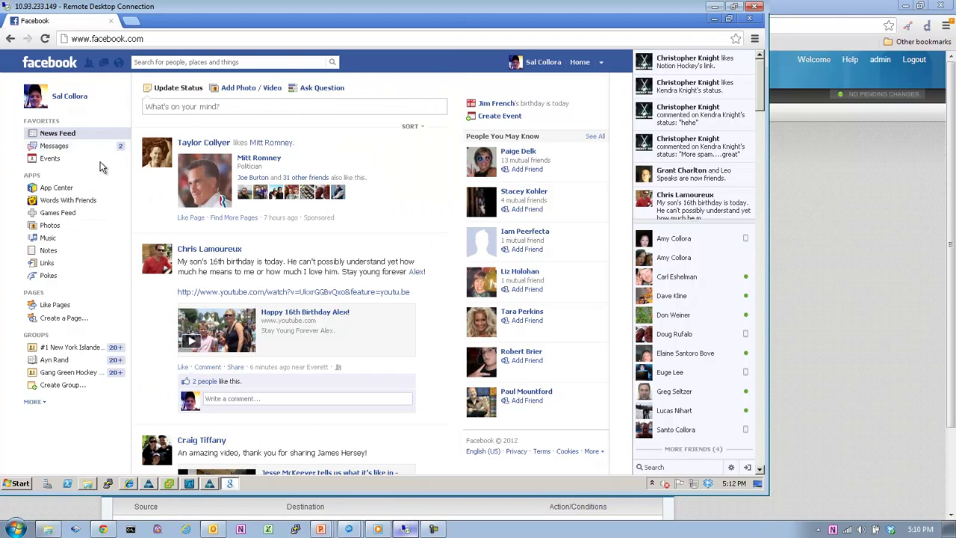
{"action": "left_click", "coordinate": [55, 202]}
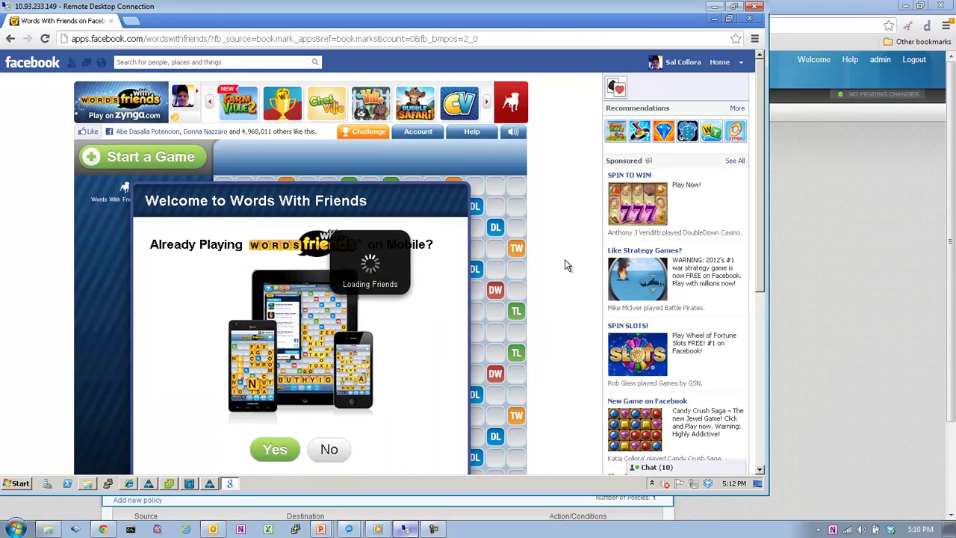
Step: Decline linking a mobile Words With Friends account and confirm skipping it
{"action": "scroll", "coordinate": [566, 264], "scroll_direction": "down", "scroll_amount": 2}
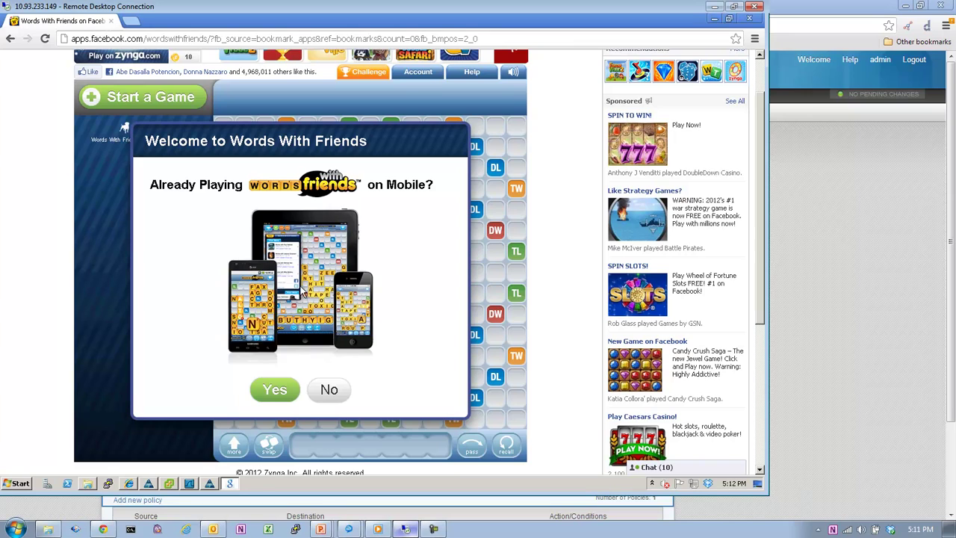
{"action": "left_click", "coordinate": [321, 390]}
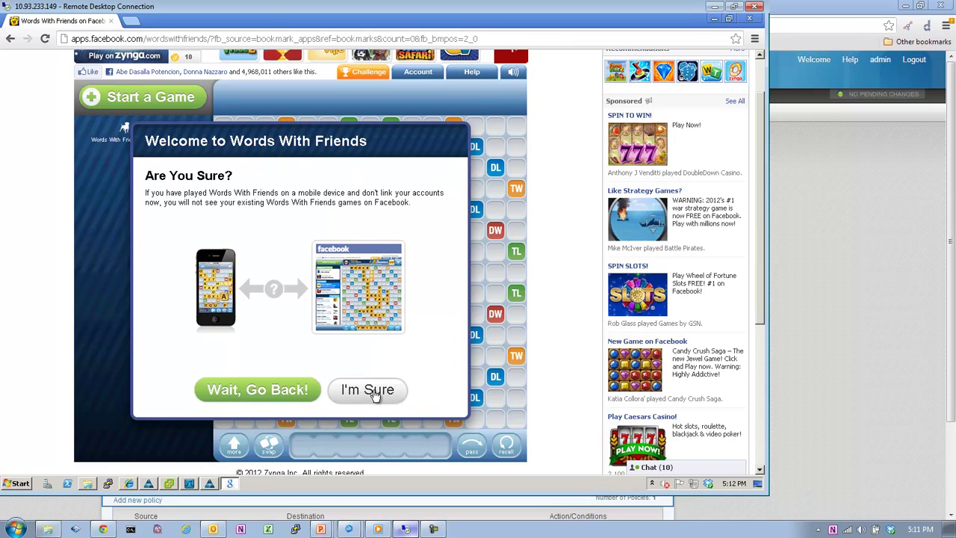
{"action": "left_click", "coordinate": [375, 394]}
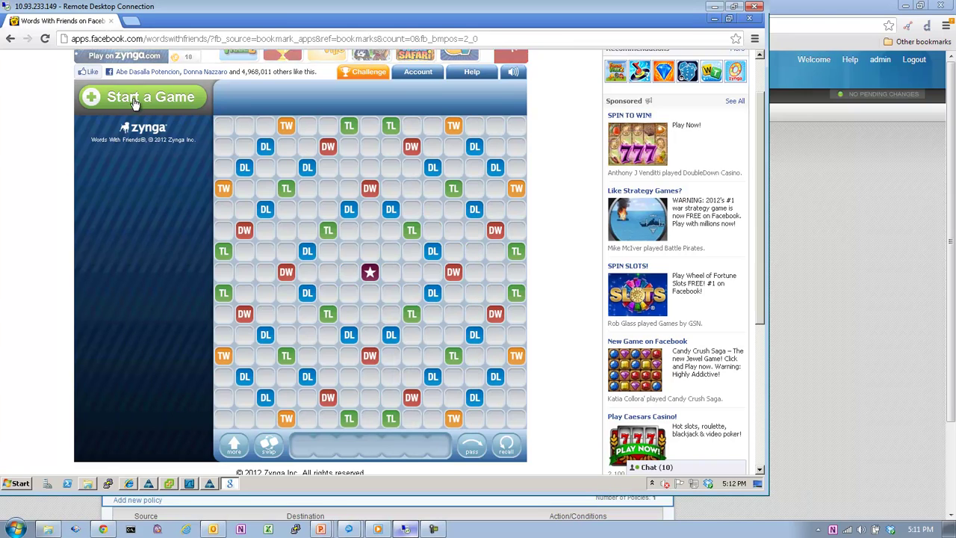
Step: Start a Words With Friends game against a random opponent, then return to Cisco Prime
{"action": "left_click", "coordinate": [88, 105]}
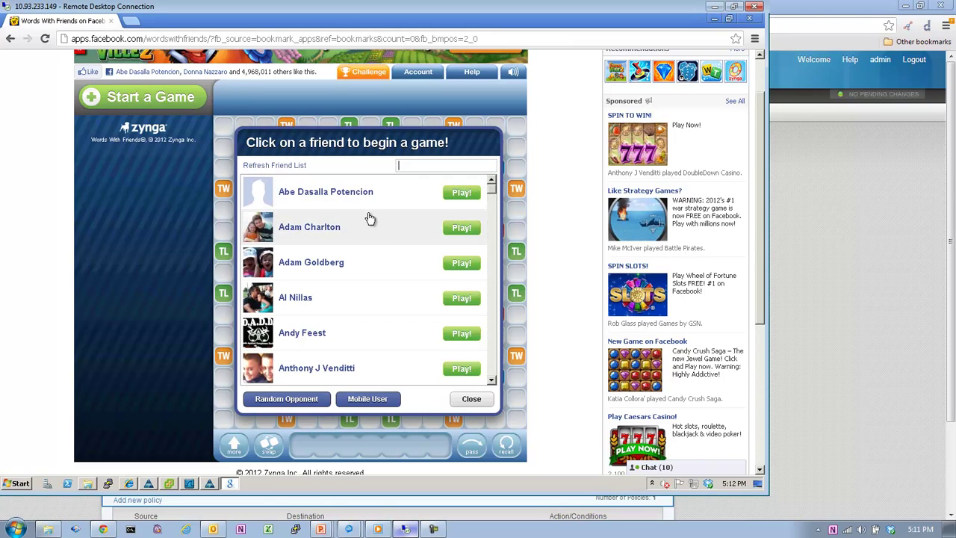
{"action": "left_click", "coordinate": [310, 399]}
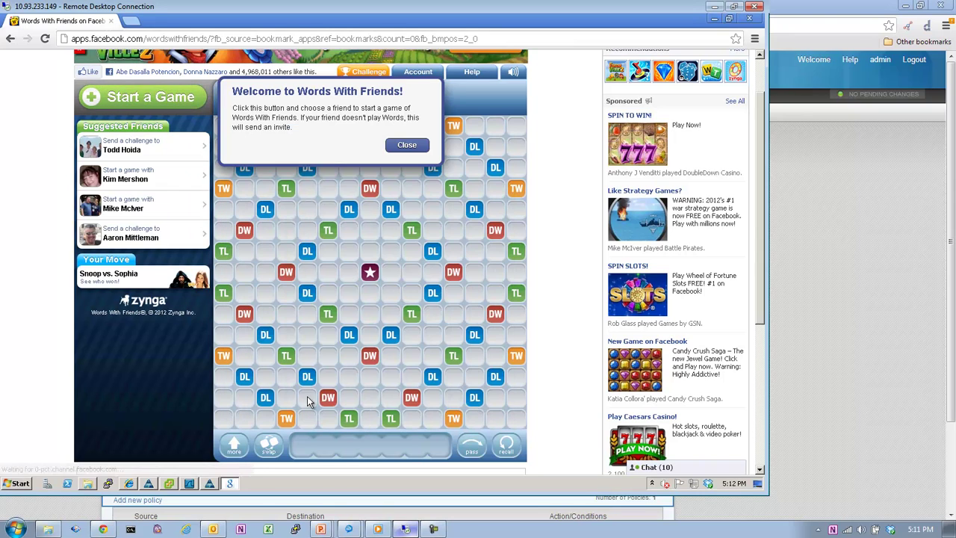
{"action": "left_click", "coordinate": [396, 146]}
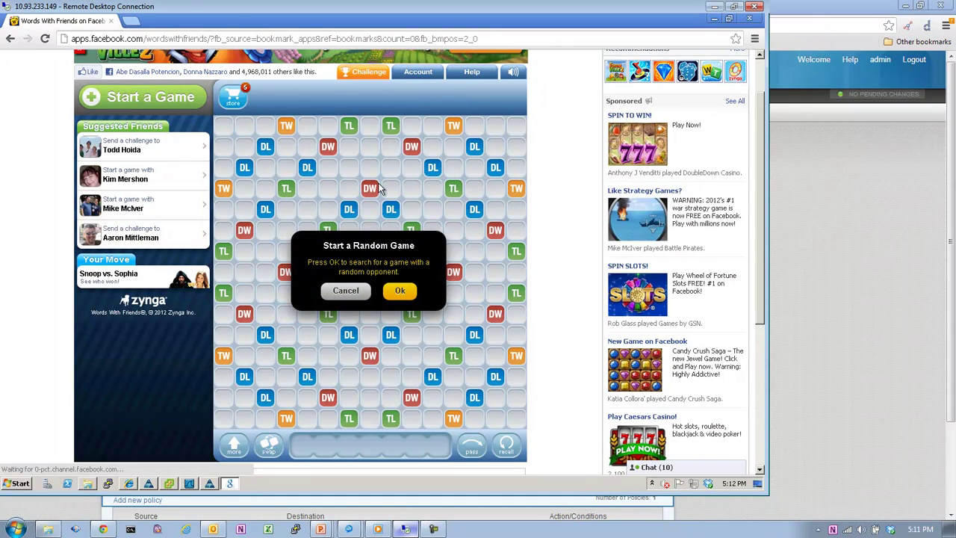
{"action": "left_click", "coordinate": [404, 294]}
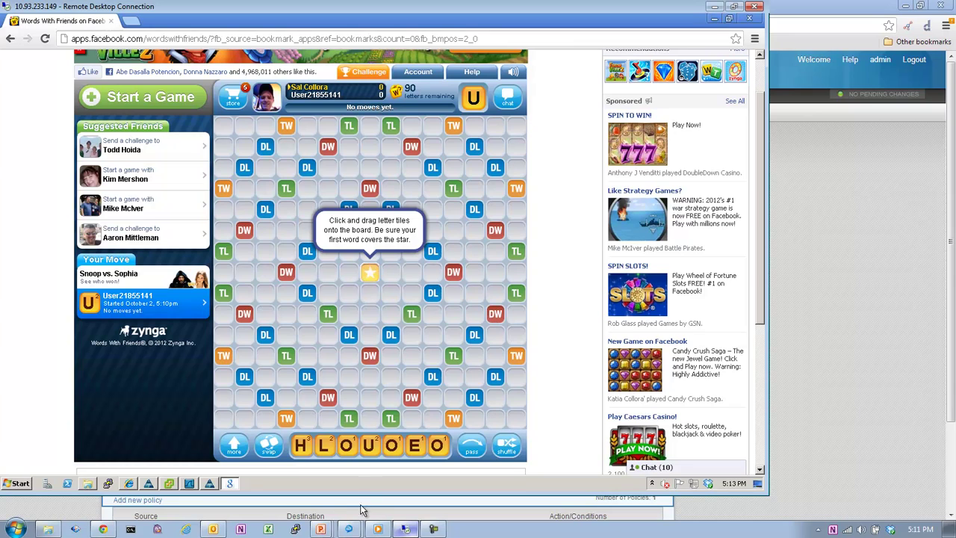
{"action": "left_click", "coordinate": [104, 529]}
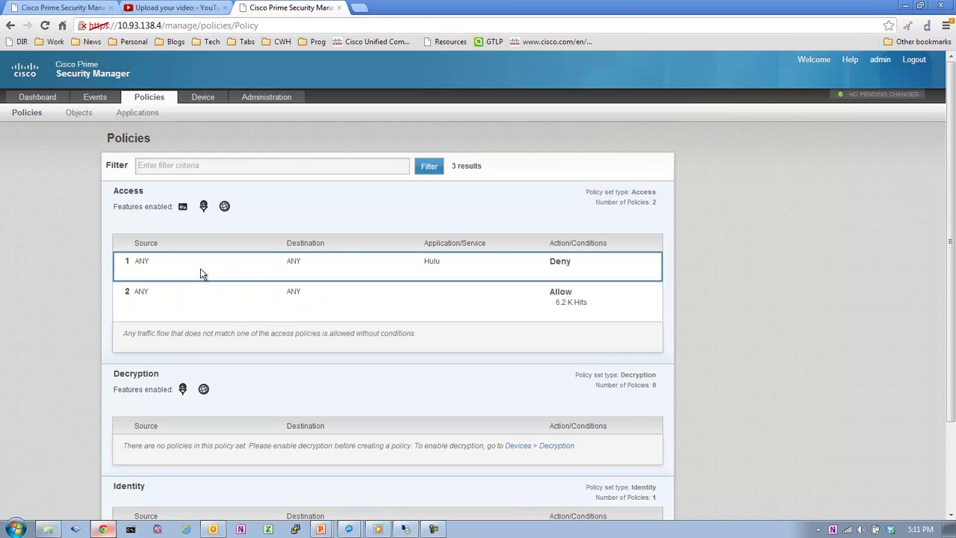
{"action": "mouse_move", "coordinate": [38, 97]}
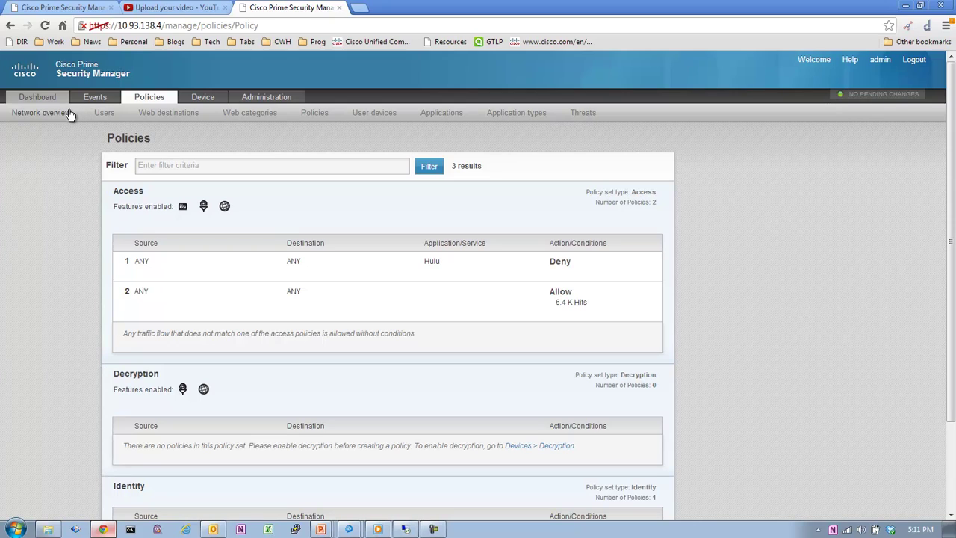
Step: Review the dashboard's Web destinations report, then its Applications traffic report
{"action": "left_click", "coordinate": [172, 120]}
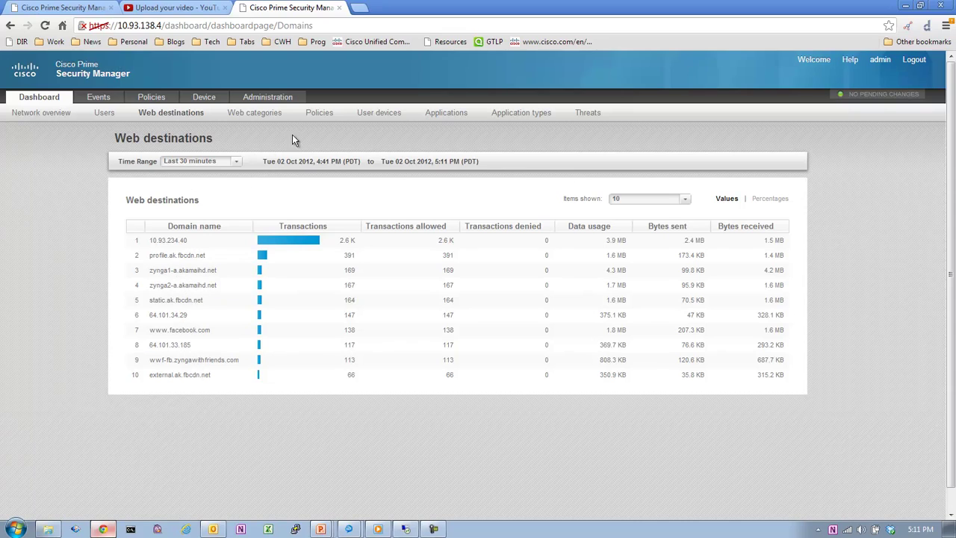
{"action": "left_click", "coordinate": [445, 117]}
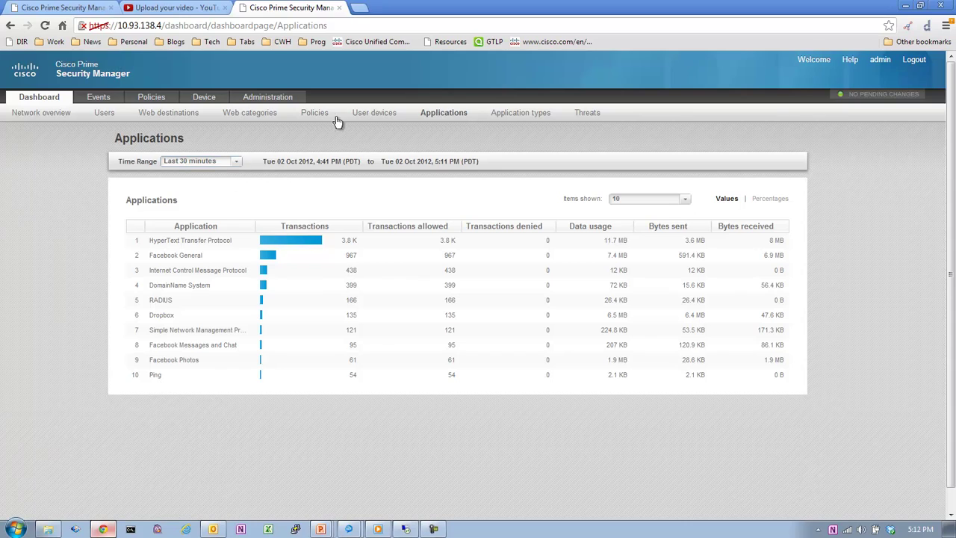
Step: Go back to the Policies list in Cisco Prime Security Manager
{"action": "left_click", "coordinate": [515, 114]}
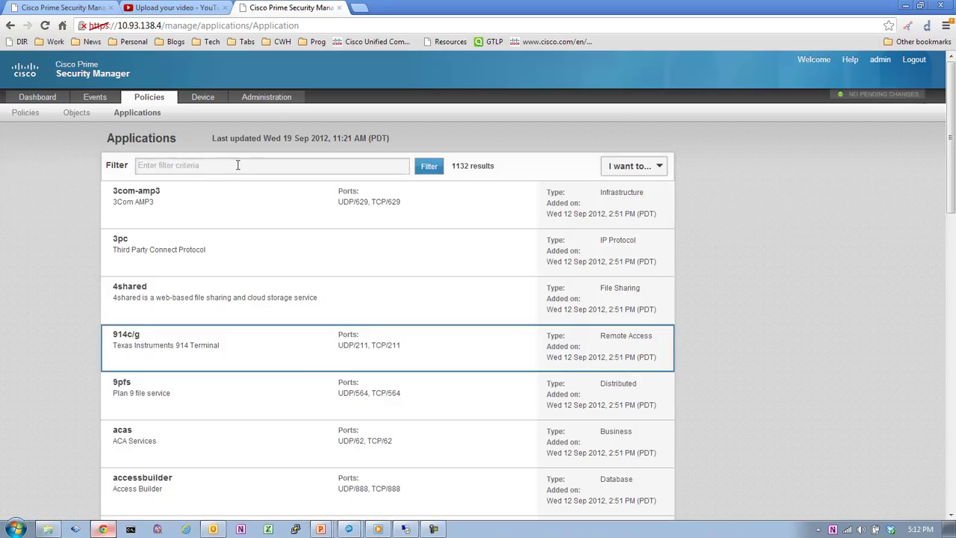
{"action": "left_click", "coordinate": [240, 165]}
{"action": "type", "text": "facebook"}
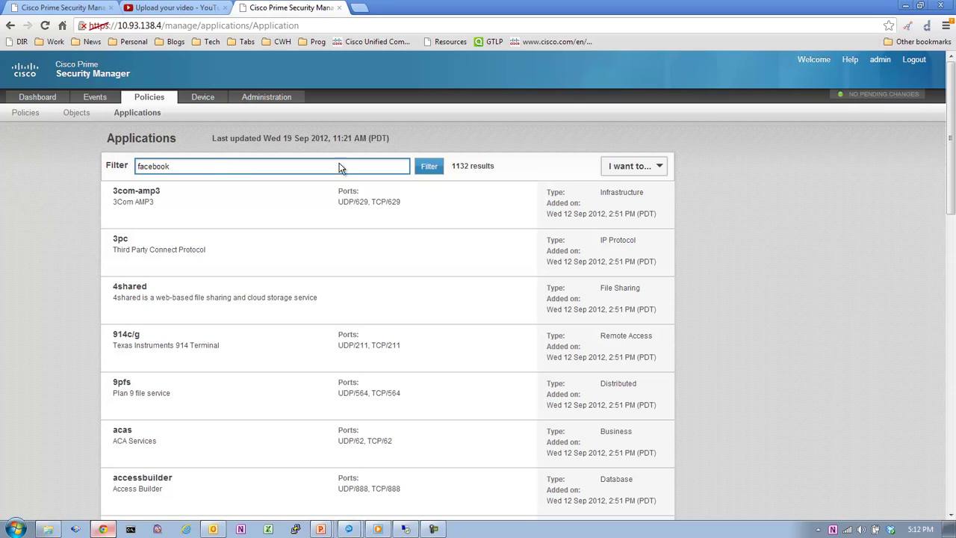
{"action": "left_click", "coordinate": [439, 166]}
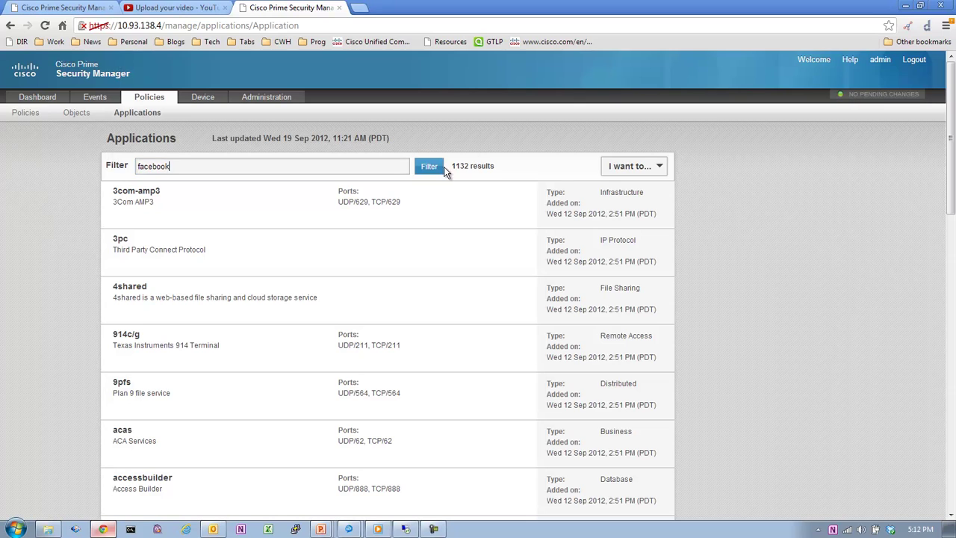
{"action": "scroll", "coordinate": [452, 299], "scroll_direction": "down", "scroll_amount": 1}
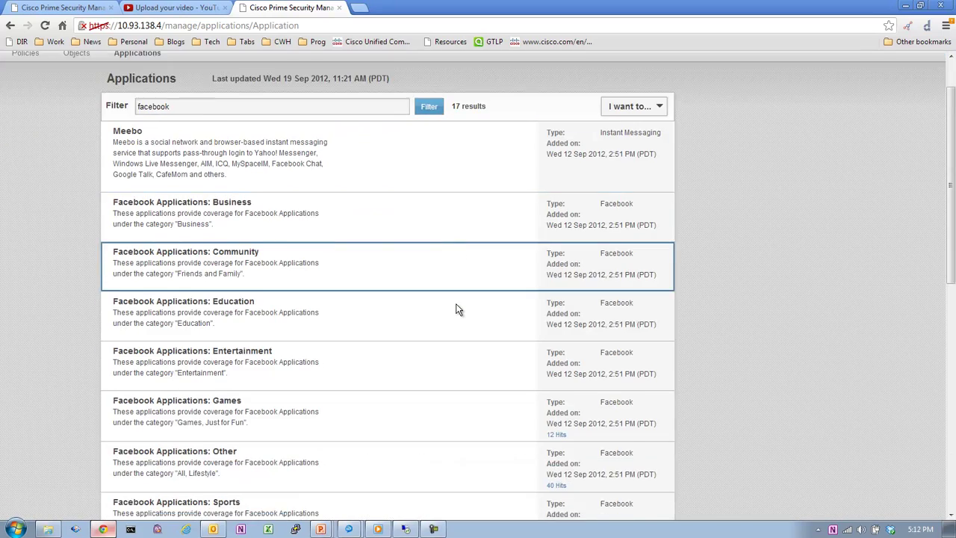
{"action": "scroll", "coordinate": [455, 309], "scroll_direction": "down", "scroll_amount": 2}
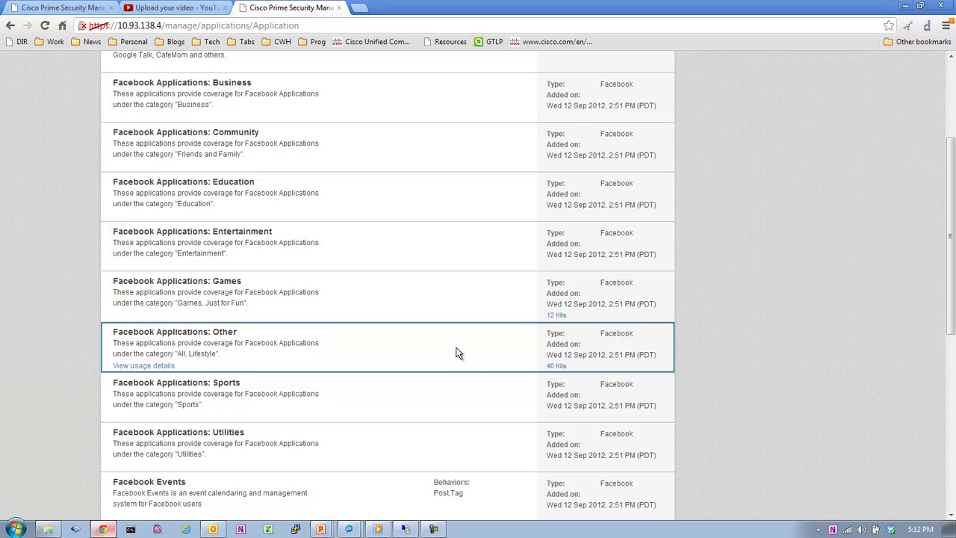
{"action": "scroll", "coordinate": [448, 346], "scroll_direction": "up", "scroll_amount": 2}
{"action": "scroll", "coordinate": [434, 340], "scroll_direction": "up", "scroll_amount": 1}
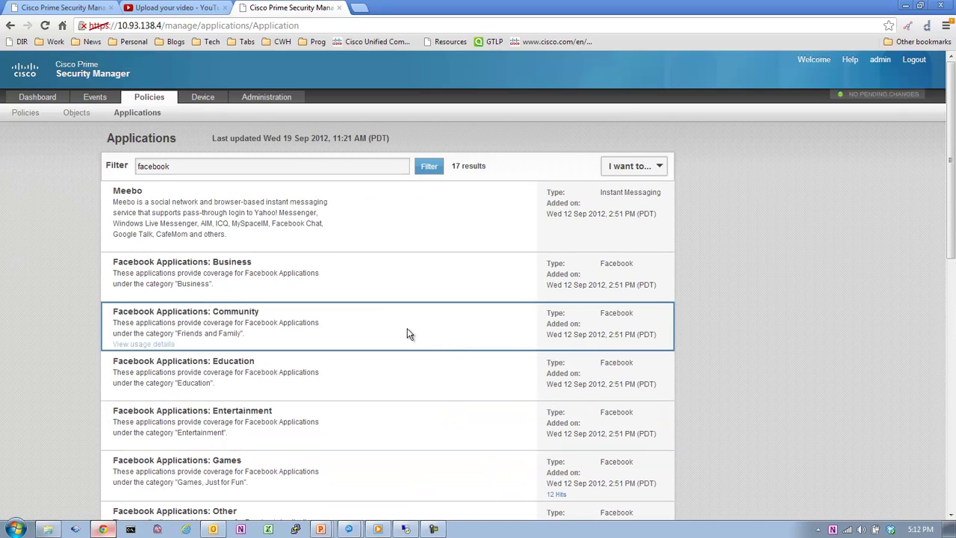
{"action": "left_click", "coordinate": [27, 113]}
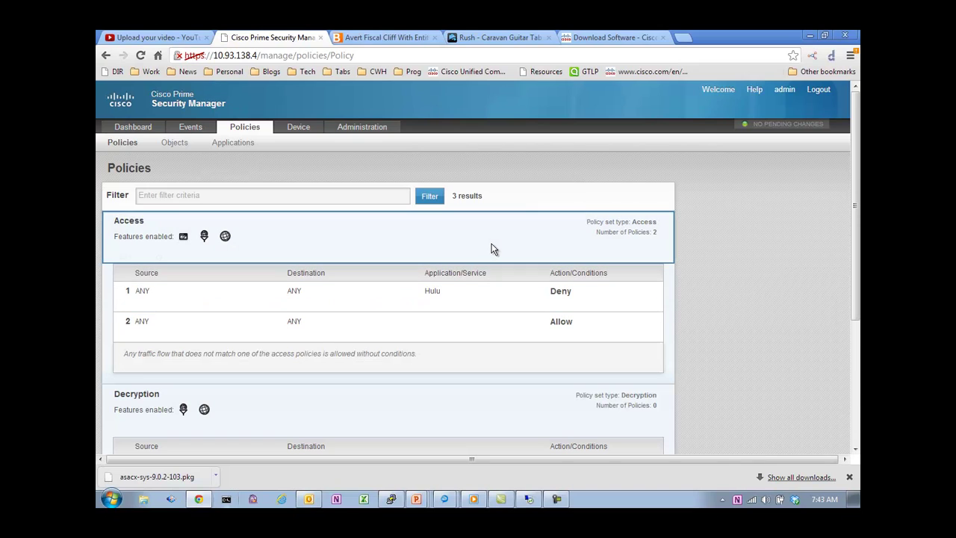
Step: Create a new access policy named 'Deny FB Games' with its action set to Deny
{"action": "mouse_move", "coordinate": [492, 249]}
{"action": "left_click", "coordinate": [138, 257]}
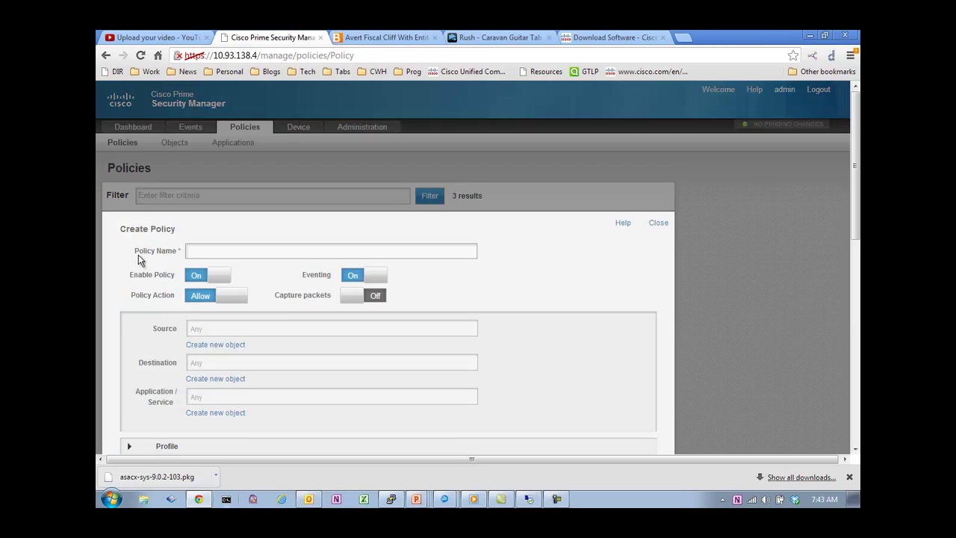
{"action": "left_click", "coordinate": [253, 124]}
{"action": "type", "text": "Deny FB Games"}
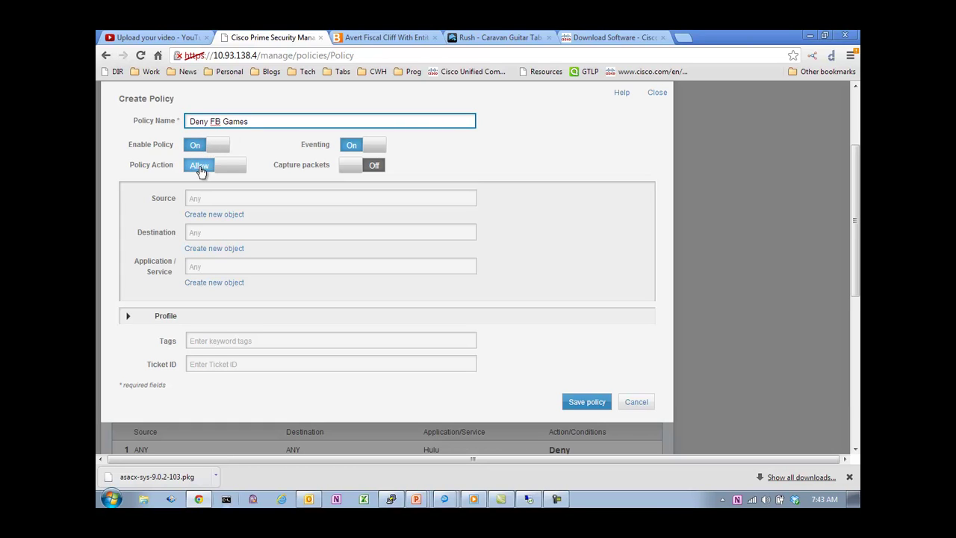
{"action": "left_click", "coordinate": [203, 166]}
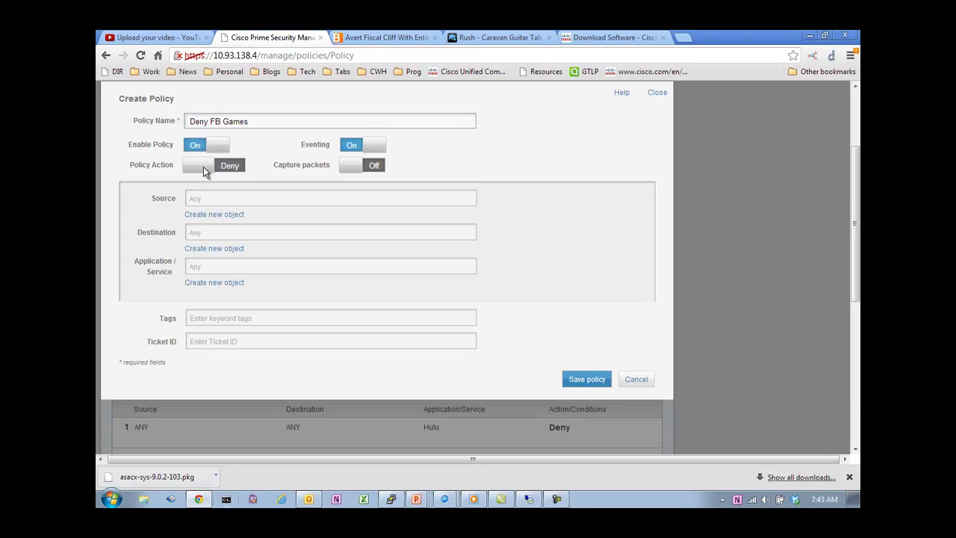
Step: Target Facebook Applications: Games, tag the policy FB, and save it
{"action": "left_click", "coordinate": [226, 266]}
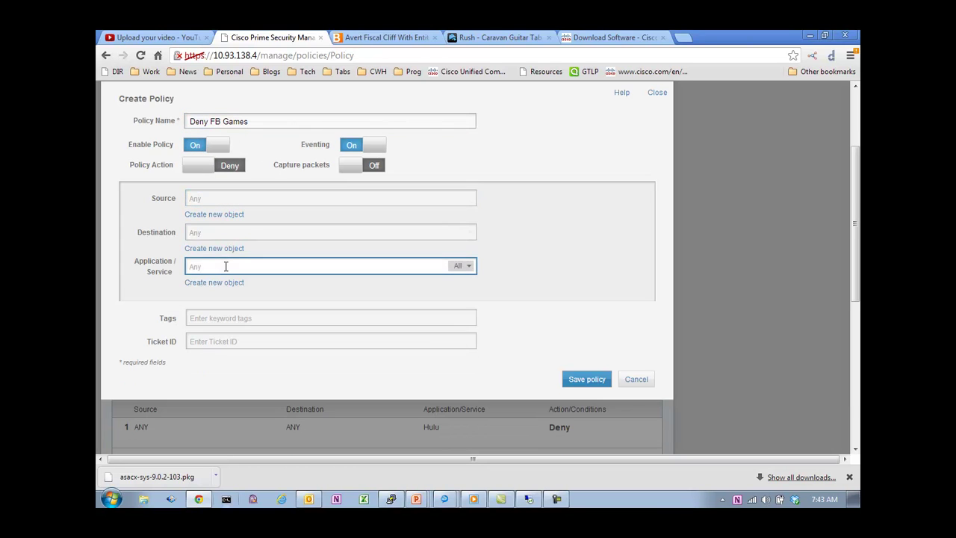
{"action": "type", "text": "fa"}
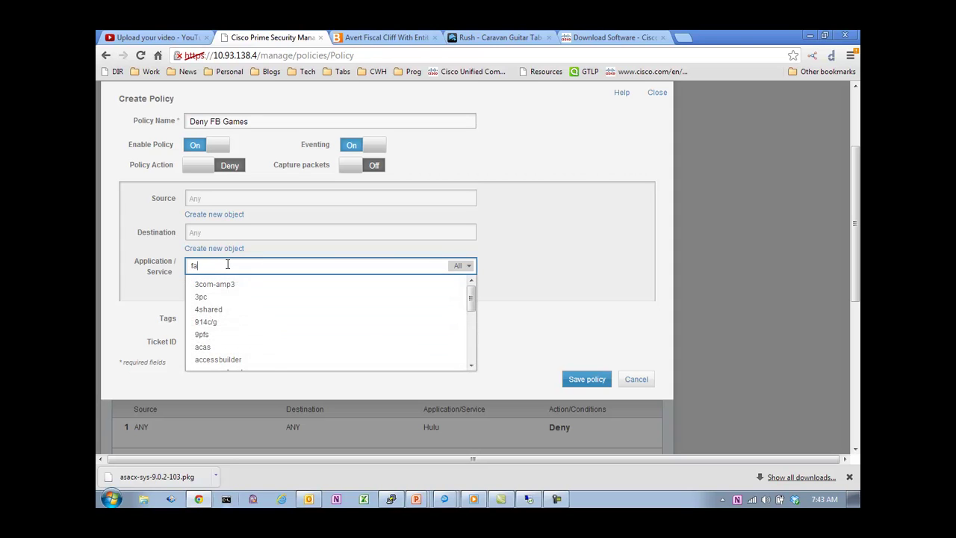
{"action": "type", "text": "ceboo"}
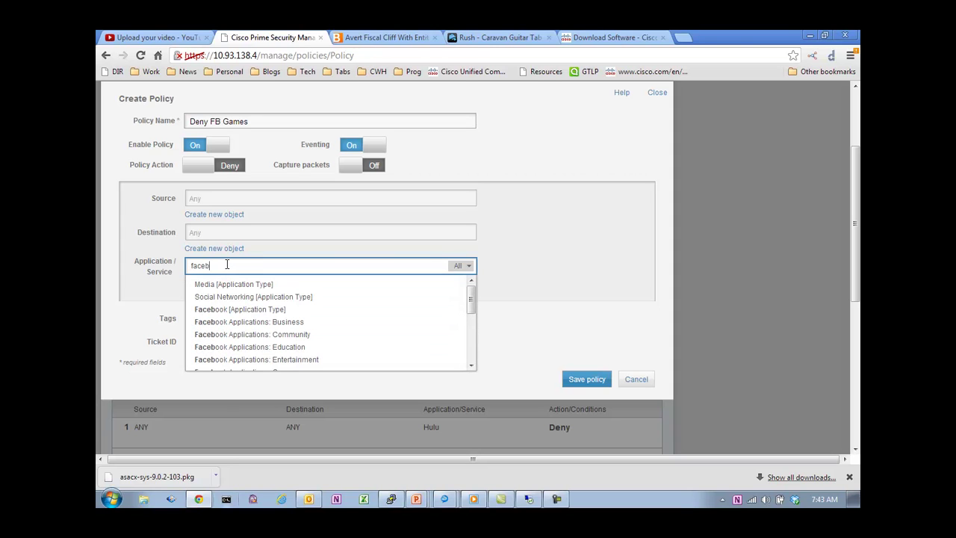
{"action": "type", "text": "k"}
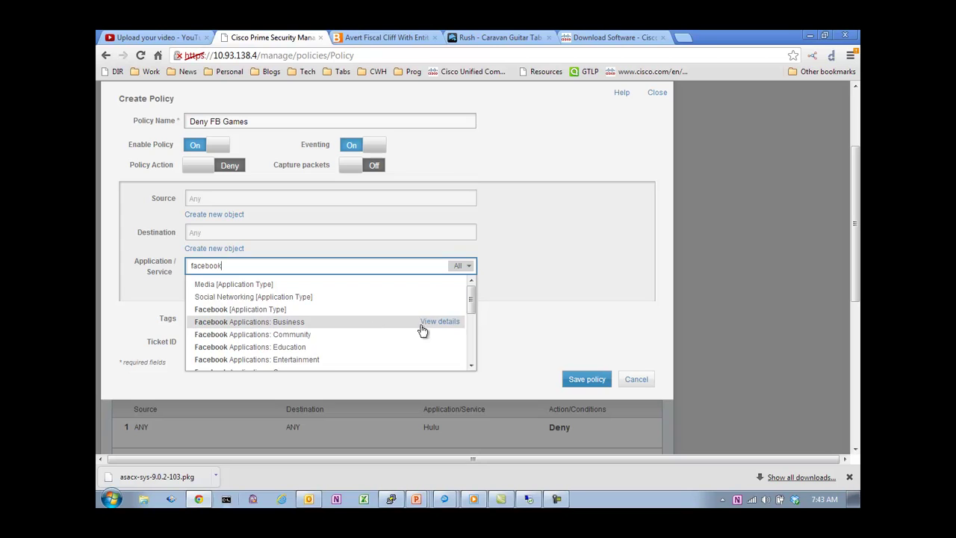
{"action": "left_click_drag", "start_coordinate": [472, 305], "coordinate": [472, 314]}
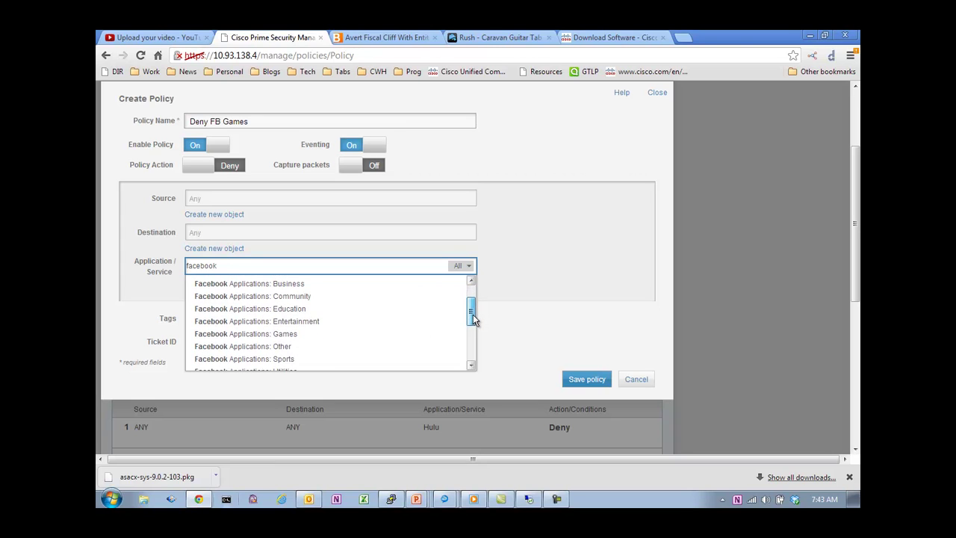
{"action": "left_click", "coordinate": [358, 332]}
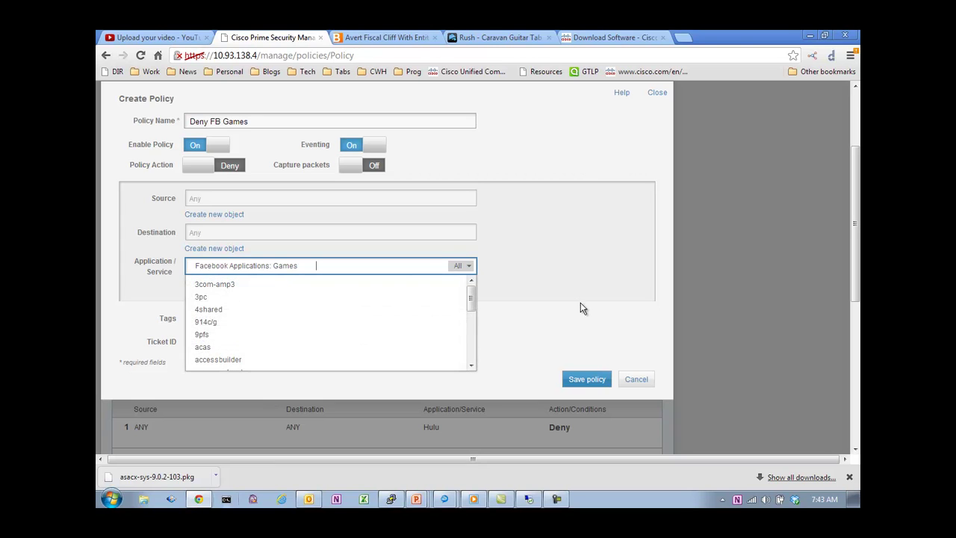
{"action": "left_click", "coordinate": [568, 334]}
{"action": "left_click", "coordinate": [246, 318]}
{"action": "type", "text": "FB"}
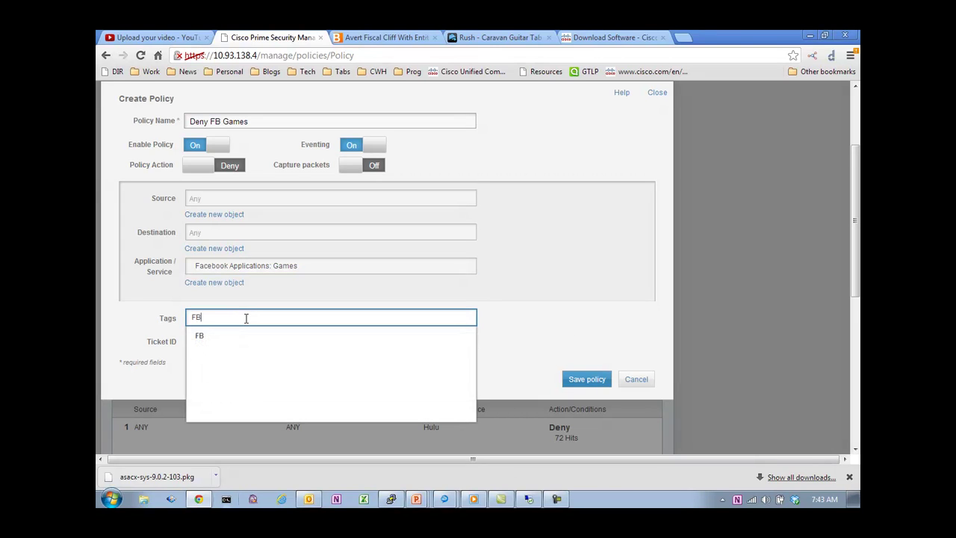
{"action": "key", "text": "Return"}
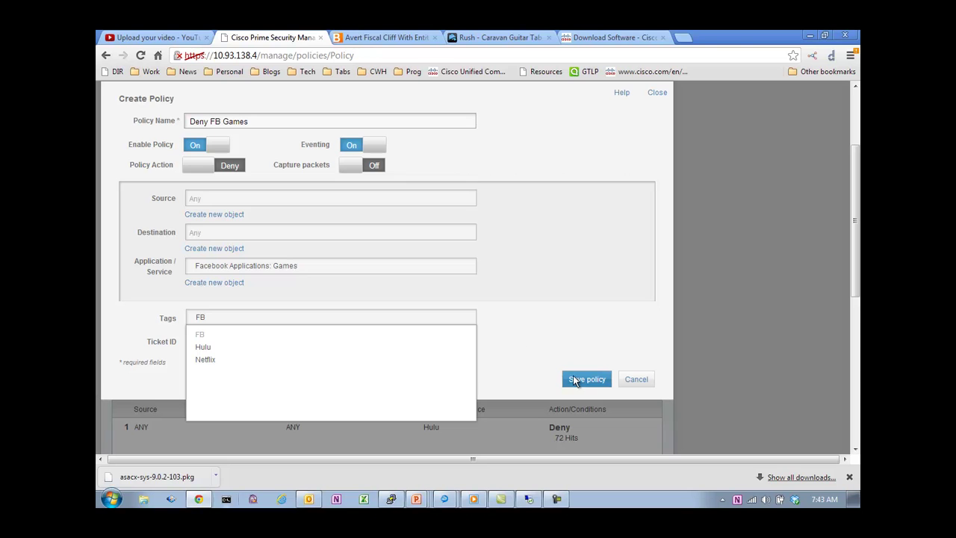
{"action": "left_click", "coordinate": [574, 380]}
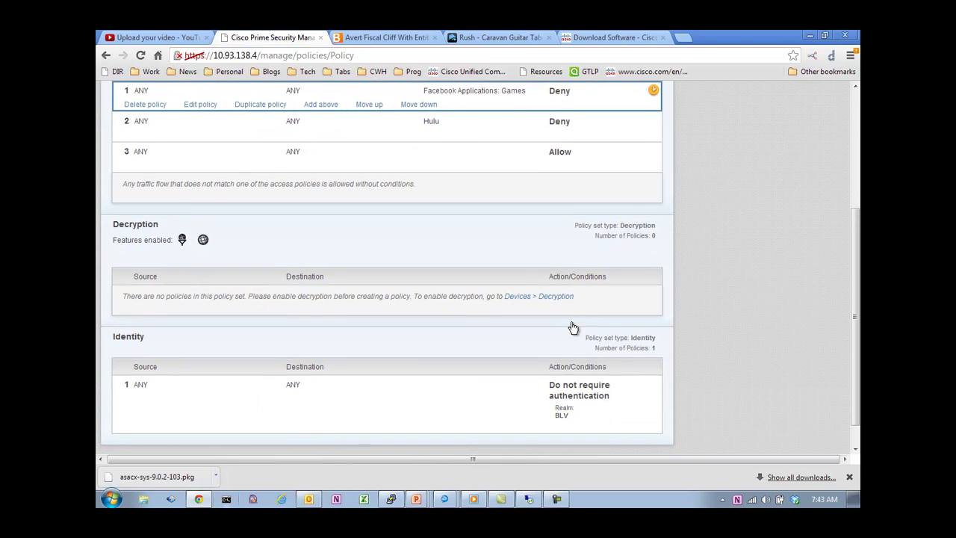
Step: Commit the pending Deny FB Games change and switch to the remote Facebook machine
{"action": "left_click", "coordinate": [652, 91]}
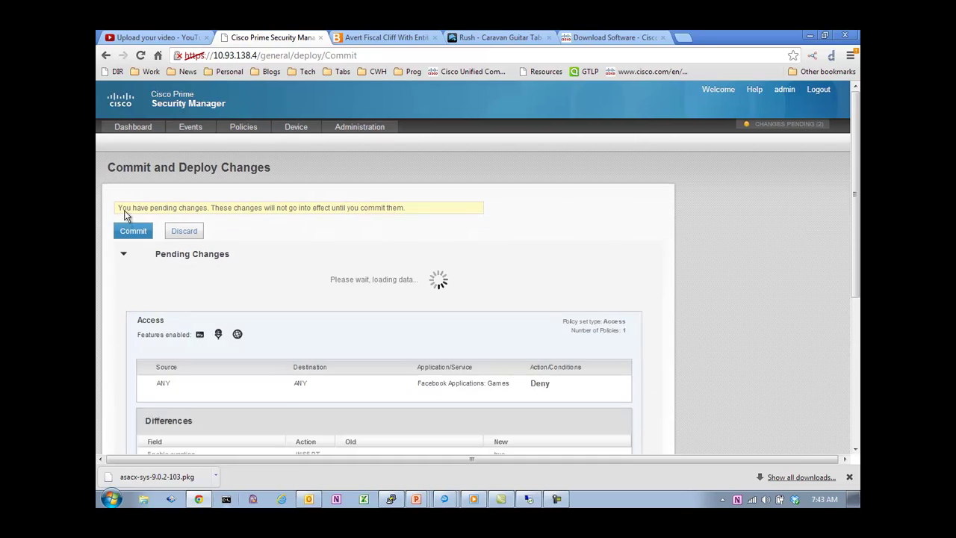
{"action": "left_click", "coordinate": [133, 232]}
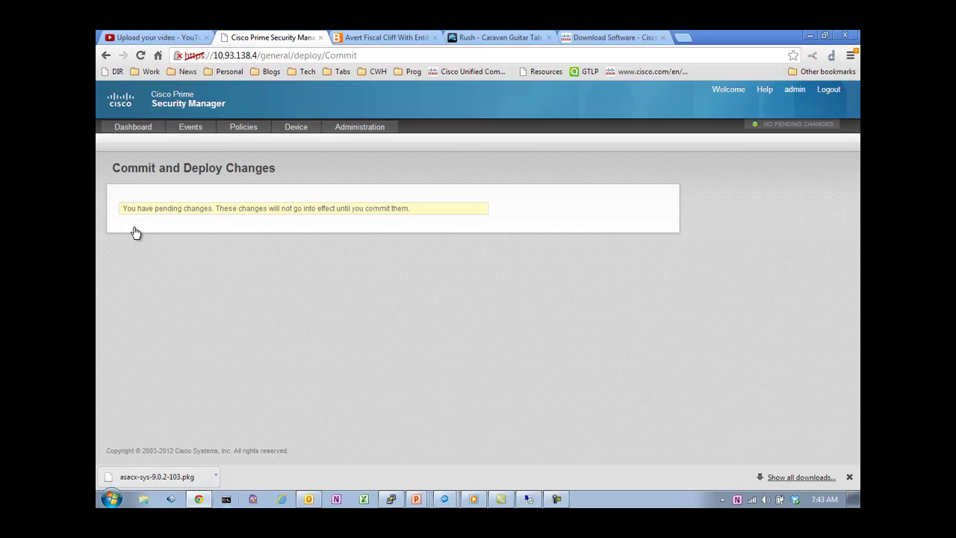
{"action": "left_click", "coordinate": [556, 501]}
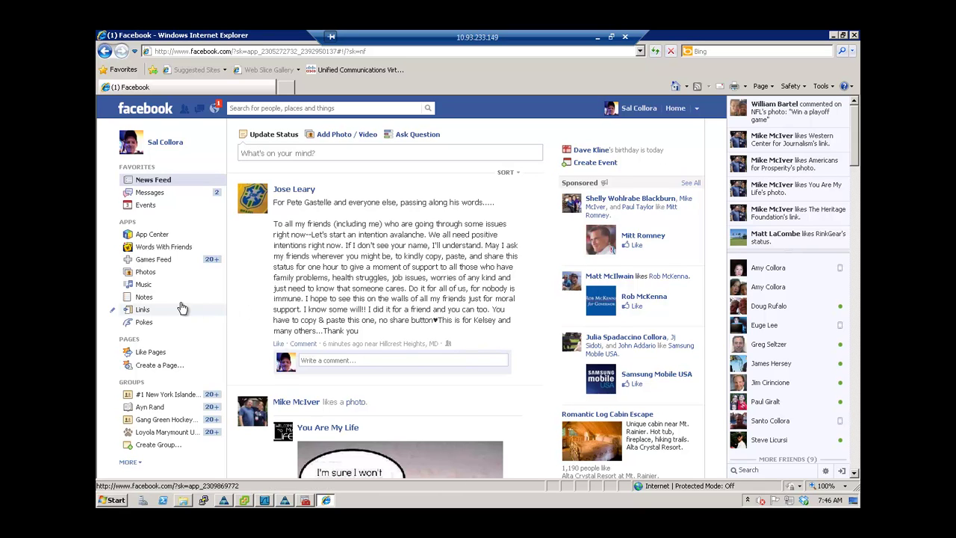
Step: Launch Words With Friends and confirm Access Denied cites Facebook Applications: Games
{"action": "left_click", "coordinate": [167, 249]}
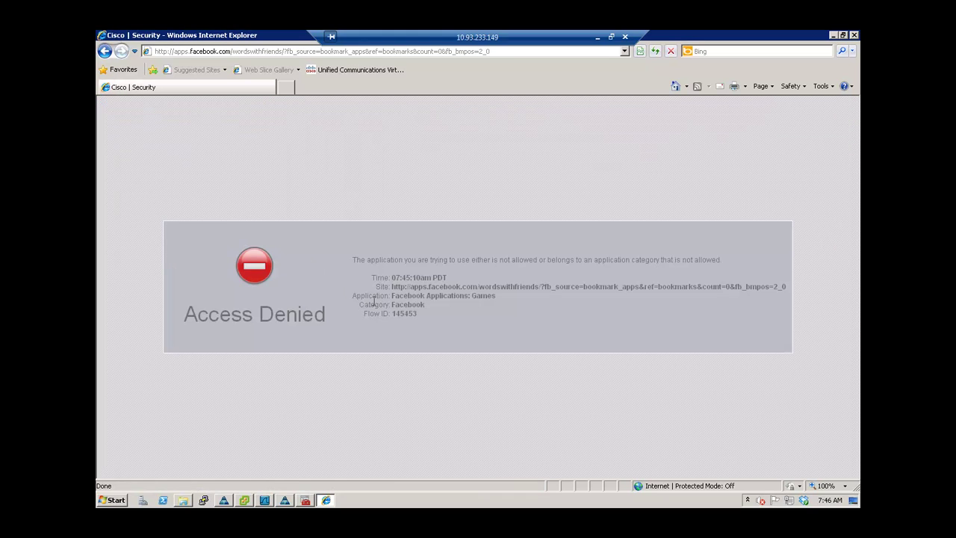
{"action": "left_click_drag", "start_coordinate": [392, 295], "coordinate": [496, 297]}
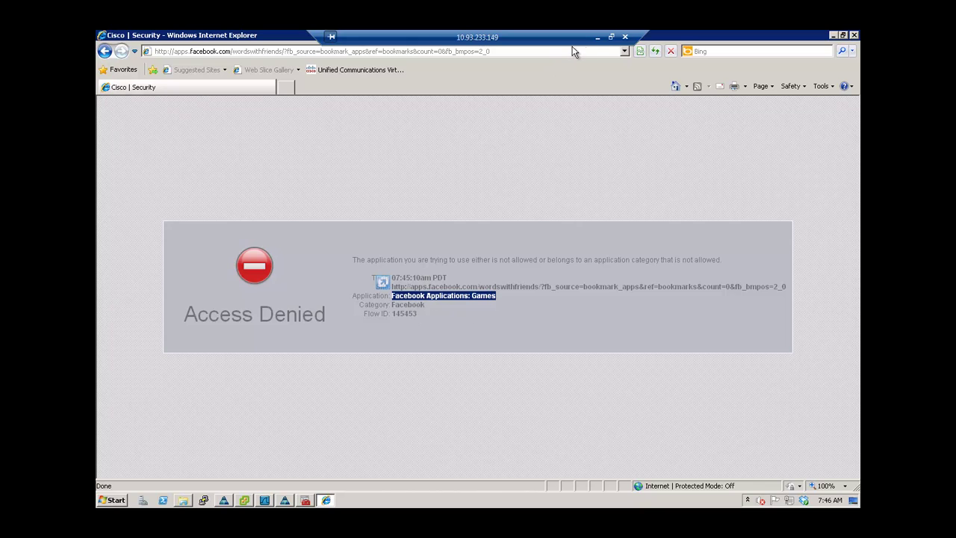
{"action": "left_click", "coordinate": [597, 37]}
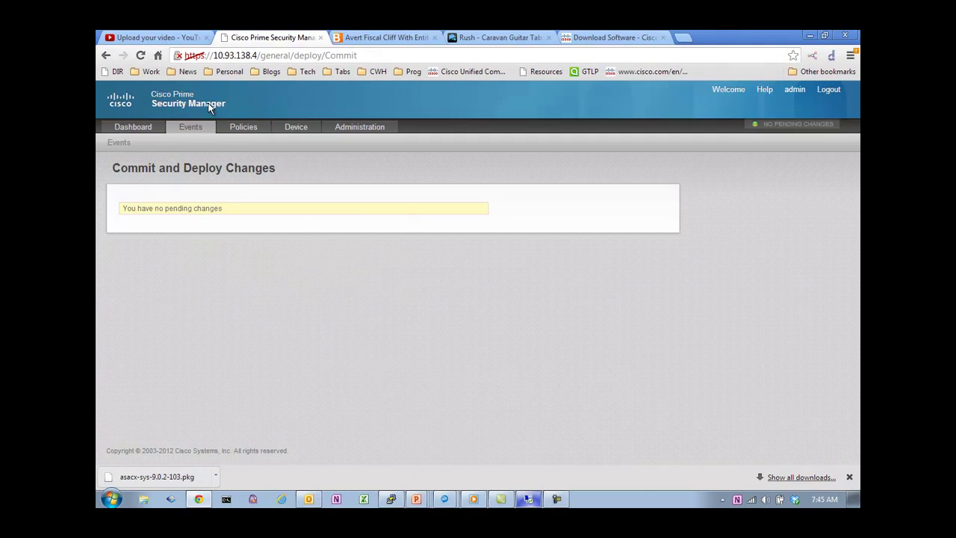
{"action": "mouse_move", "coordinate": [243, 127]}
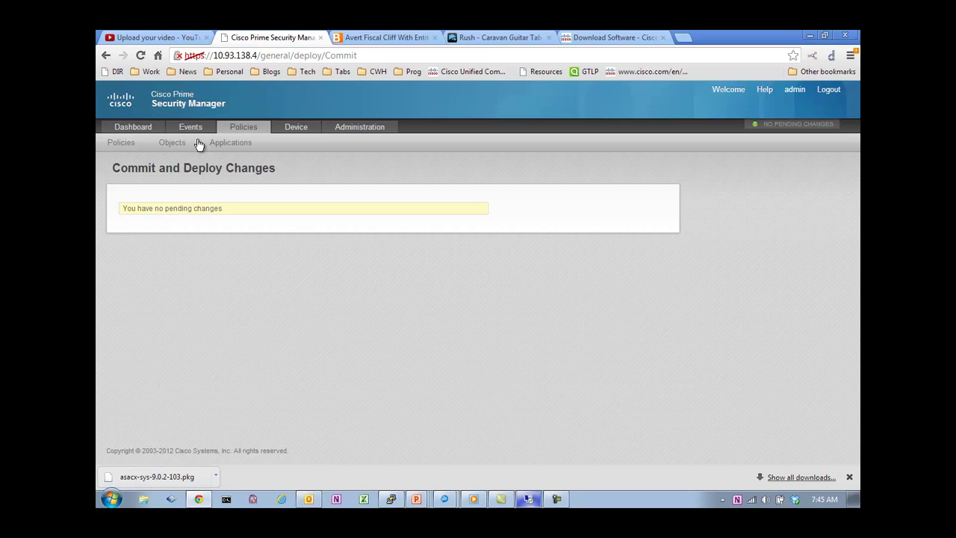
Step: Open Policies > Policies and check the Games deny rule sits above Hulu
{"action": "left_click", "coordinate": [125, 147]}
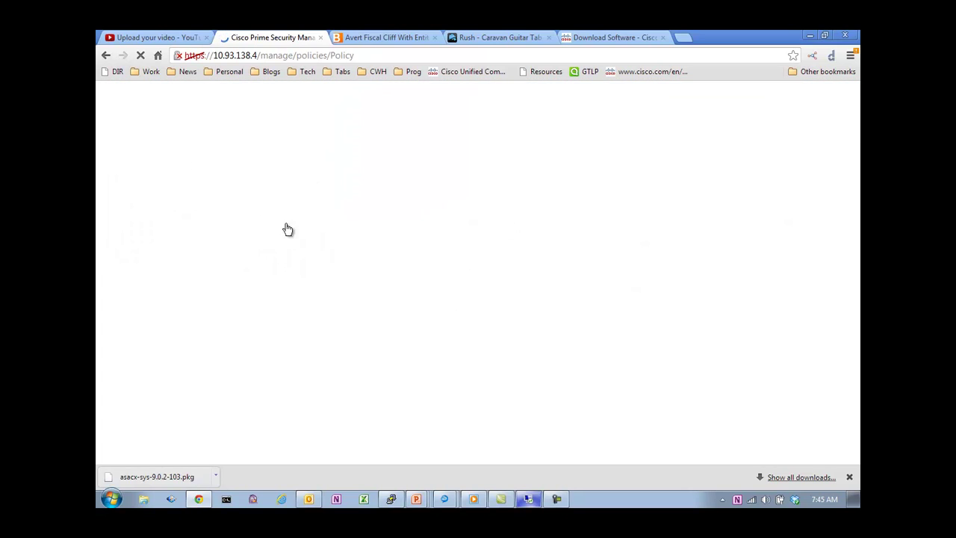
{"action": "scroll", "coordinate": [288, 230], "scroll_direction": "down", "scroll_amount": 2}
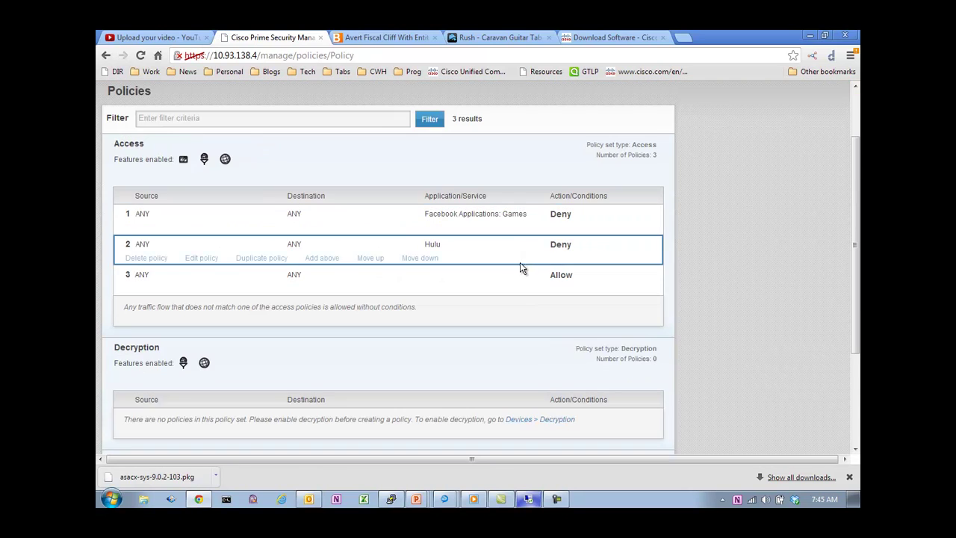